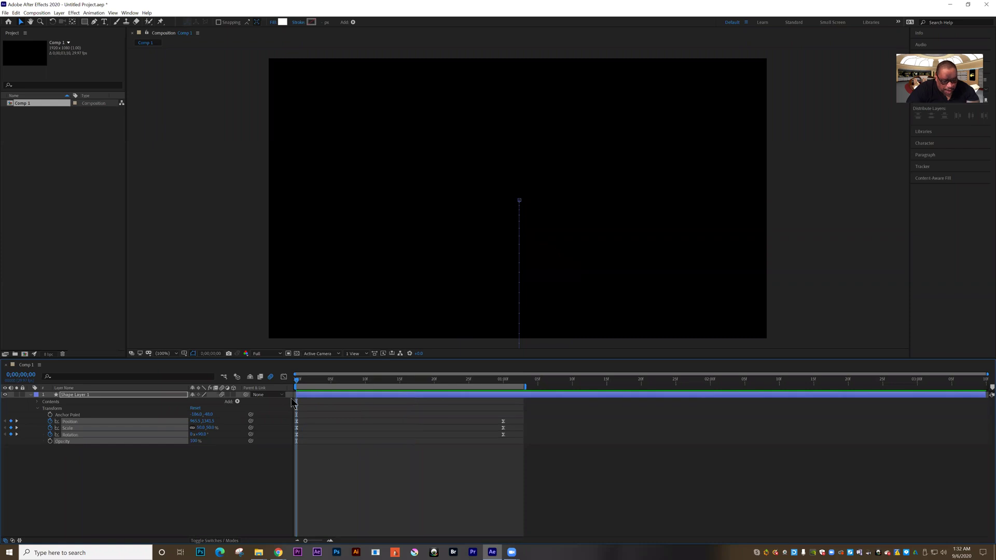
- Preview the white square's animation from the start, move the current time to 0;00;01;00 and deselect the layer
key(space)
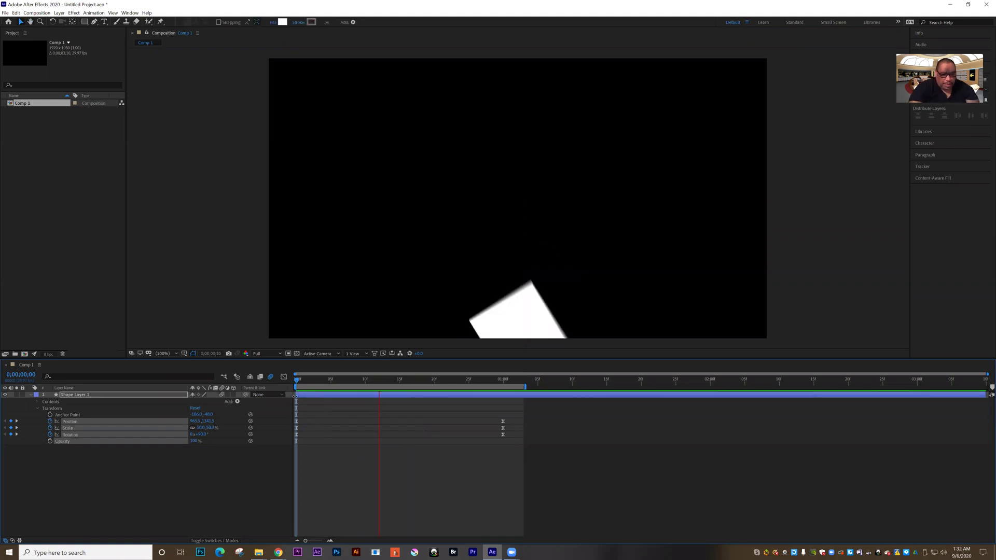
key(space)
drag(298, 386, 471, 438)
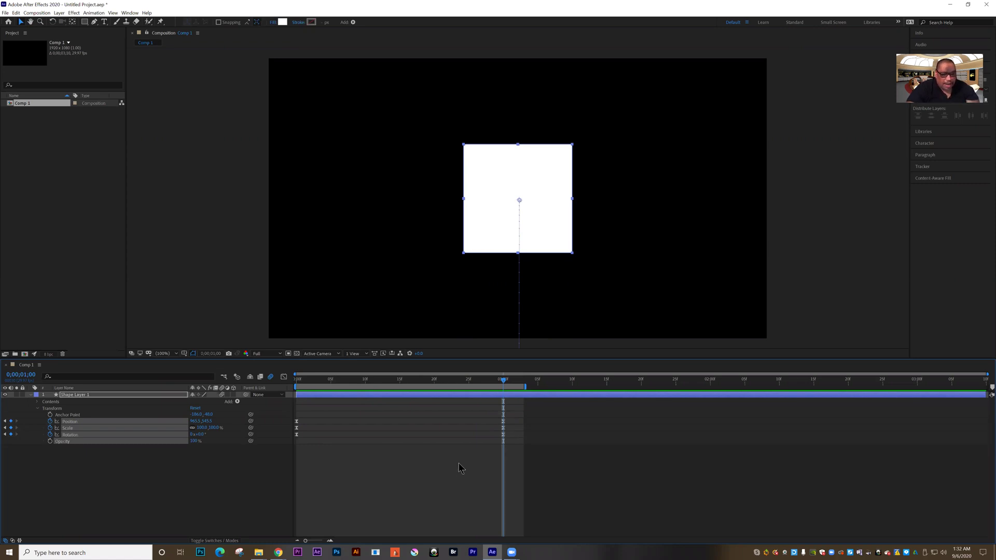
click(468, 477)
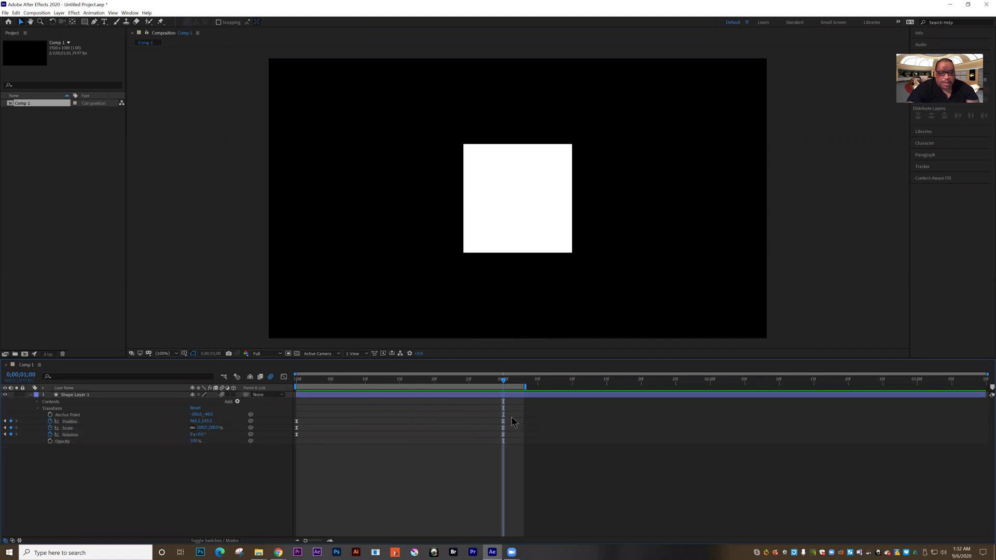
- Select both Position keyframes, inspect their speed graph and its graph type options, and return to the keyframe view
drag(489, 418, 294, 424)
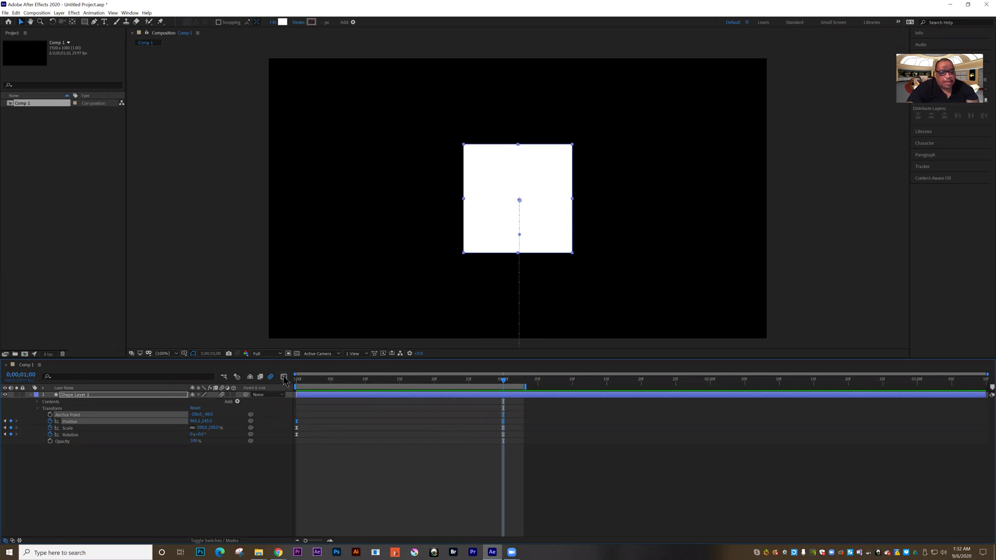
click(283, 377)
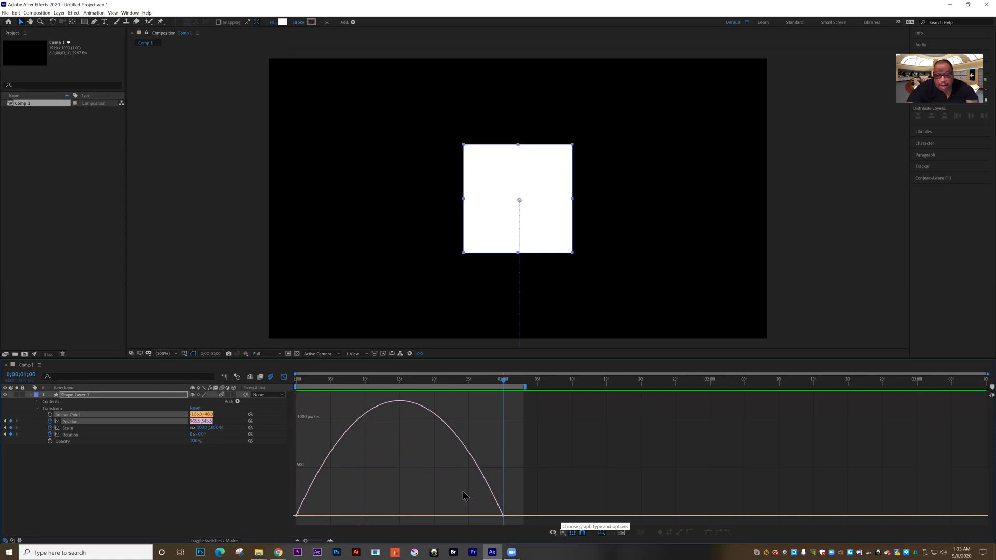
click(562, 533)
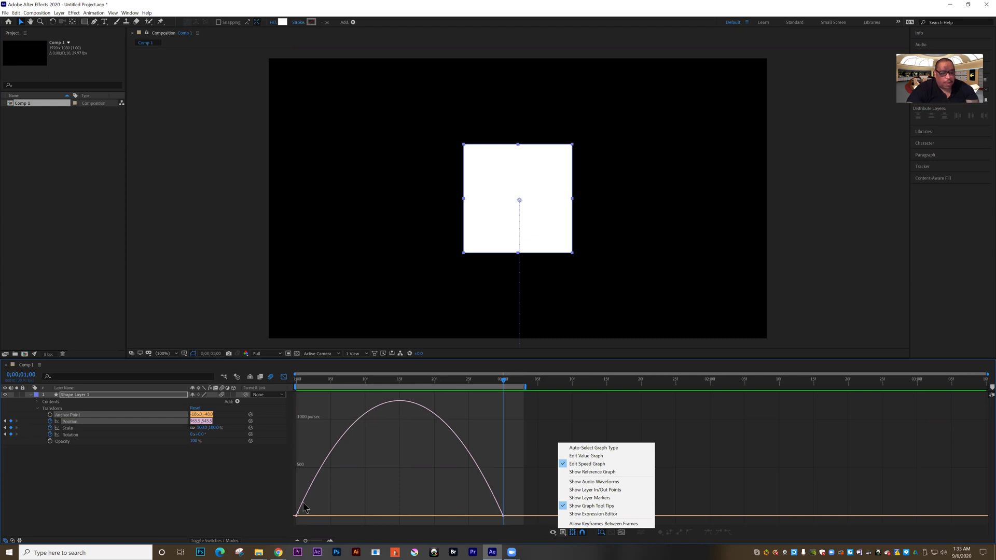
click(558, 464)
click(270, 377)
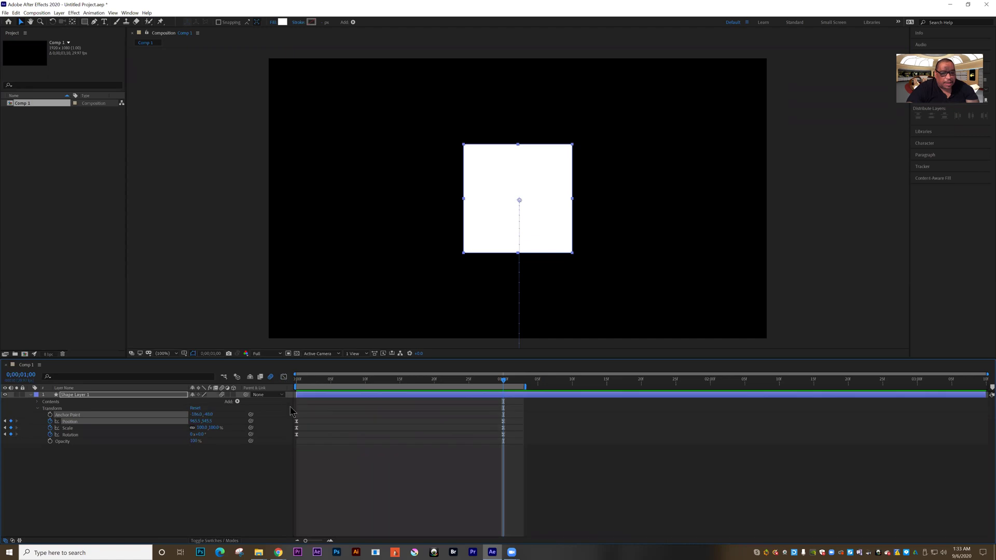
- Convert both Position keyframes to linear and examine their speed graph
drag(510, 419, 296, 427)
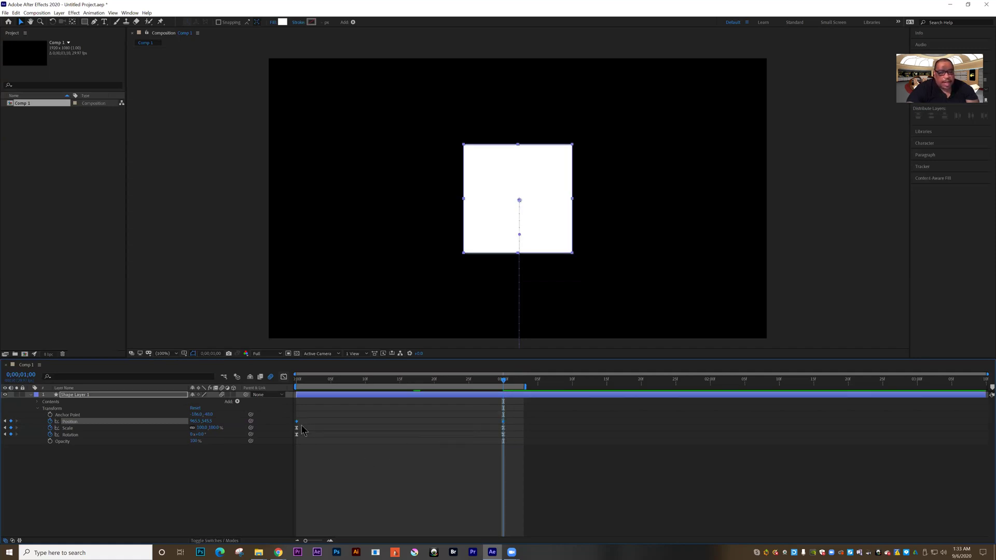
drag(518, 418, 294, 429)
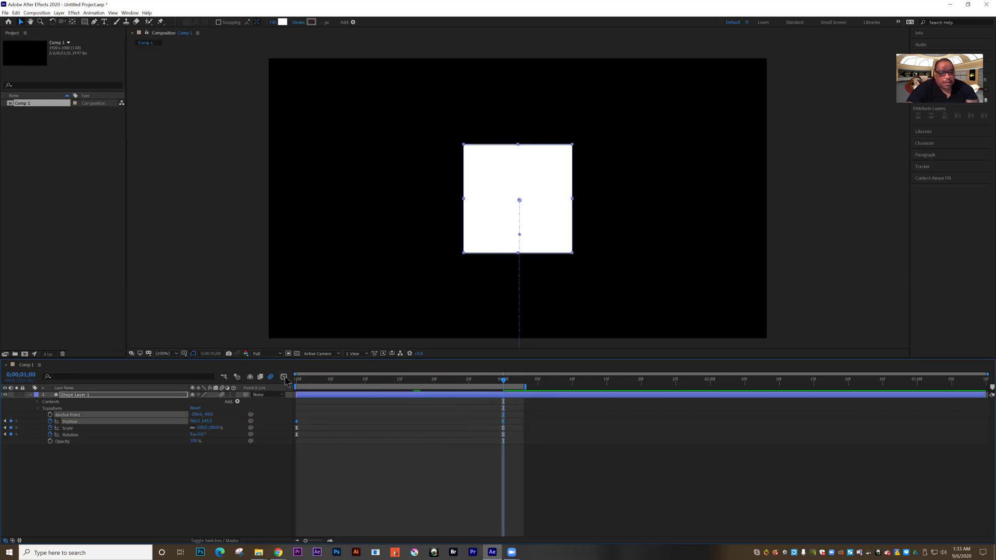
click(283, 377)
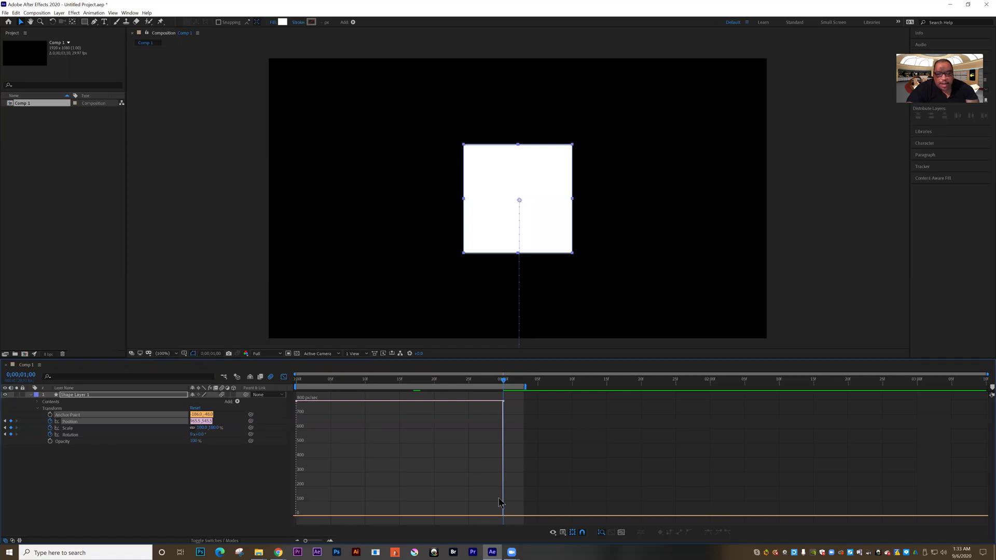
click(553, 532)
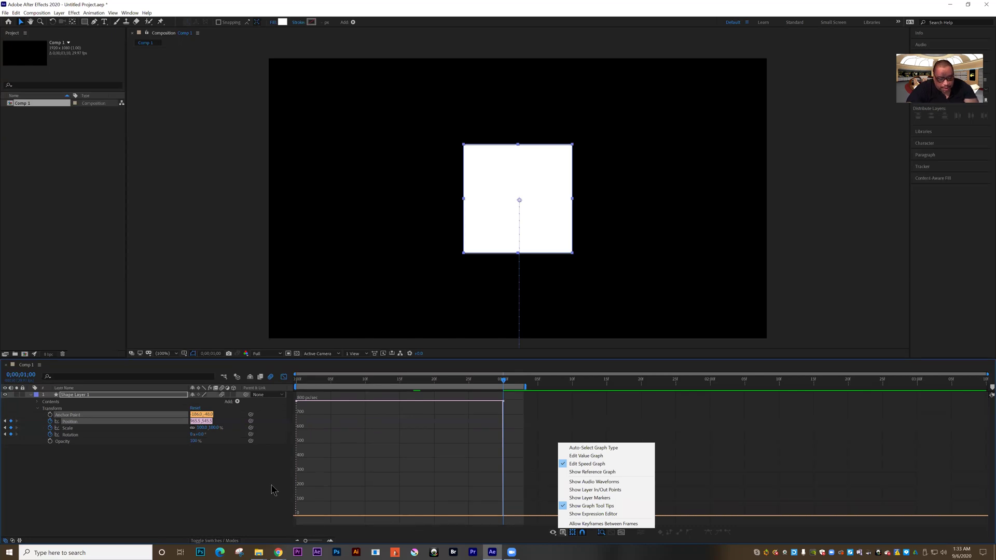
- Return to the keyframe view and apply Easy Ease to both Position keyframes
click(283, 377)
drag(512, 420, 290, 426)
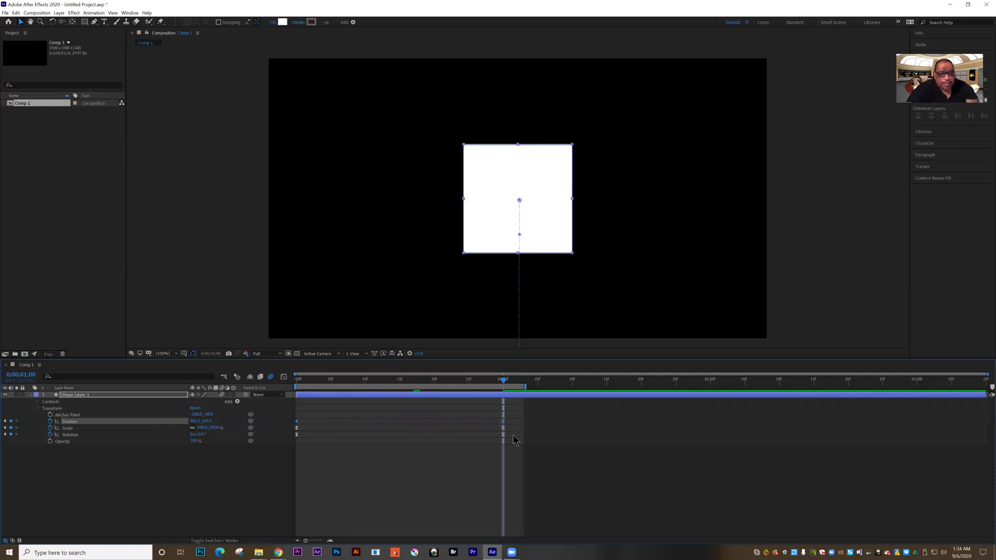
right_click(503, 421)
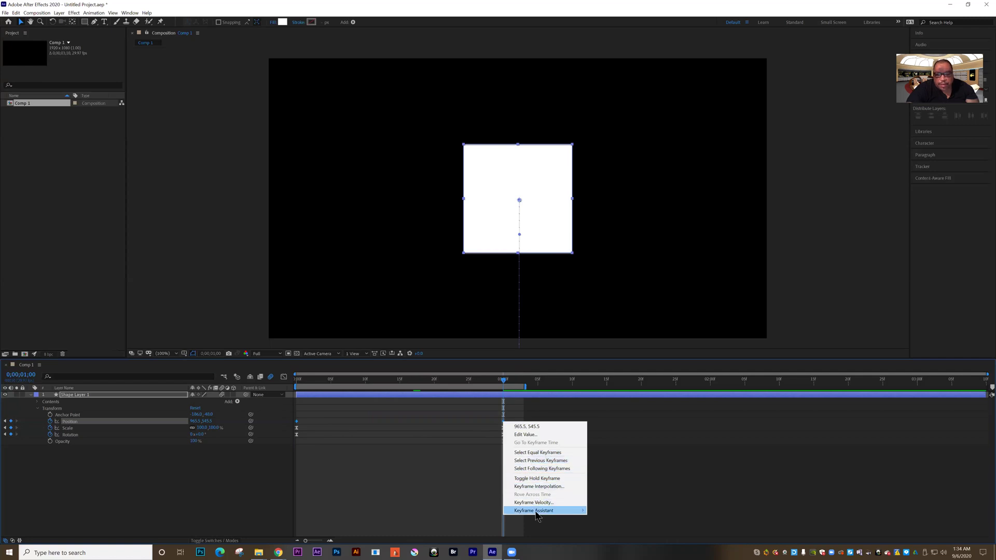
mouse_move(538, 511)
click(608, 462)
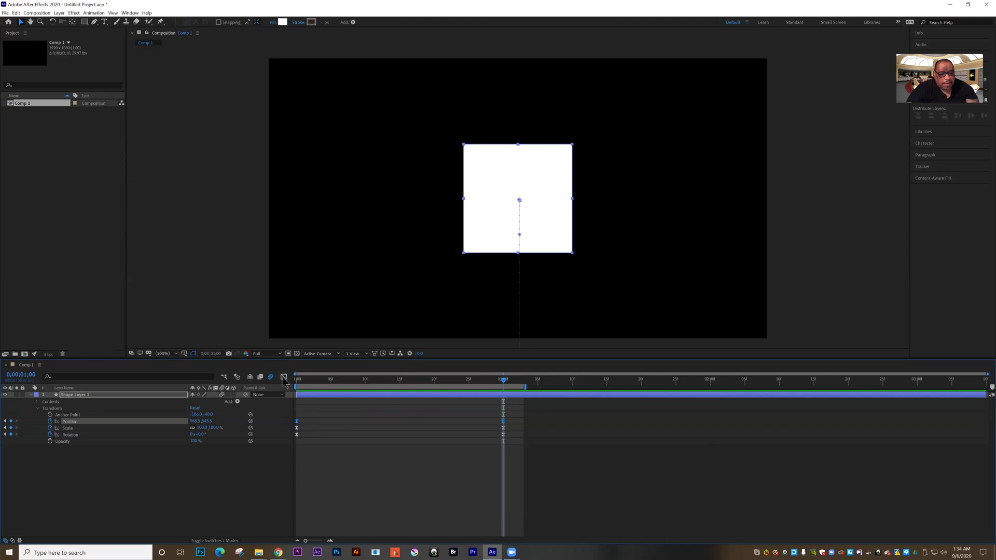
- In the Position speed graph, extend the first keyframe's outgoing handle to about frame 13 and preview the motion
click(283, 377)
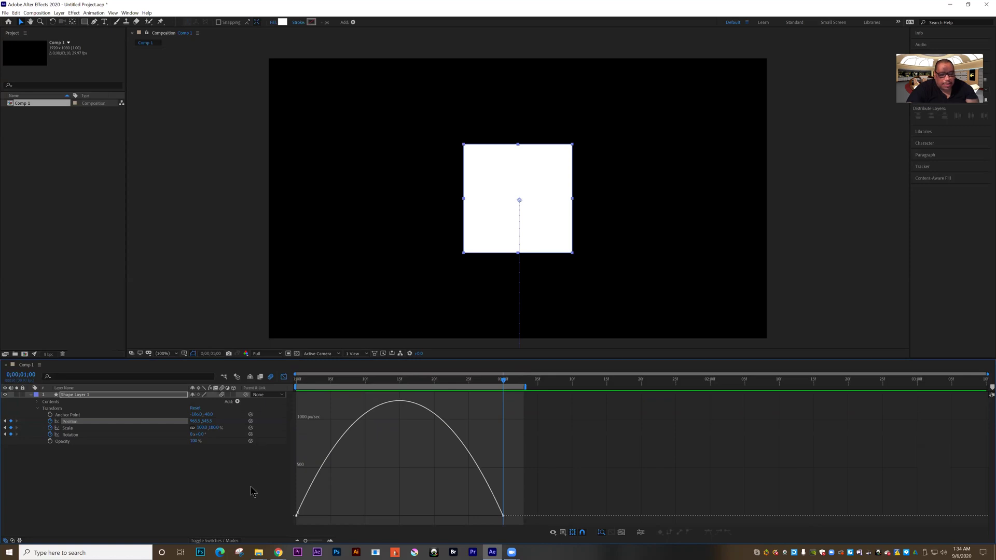
click(296, 515)
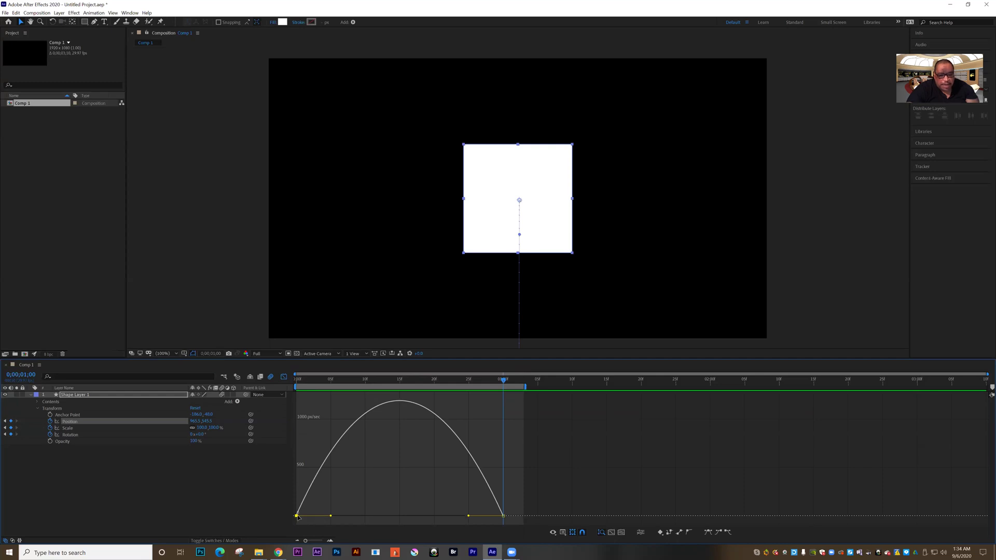
drag(330, 515, 385, 516)
drag(507, 382, 276, 441)
key(space)
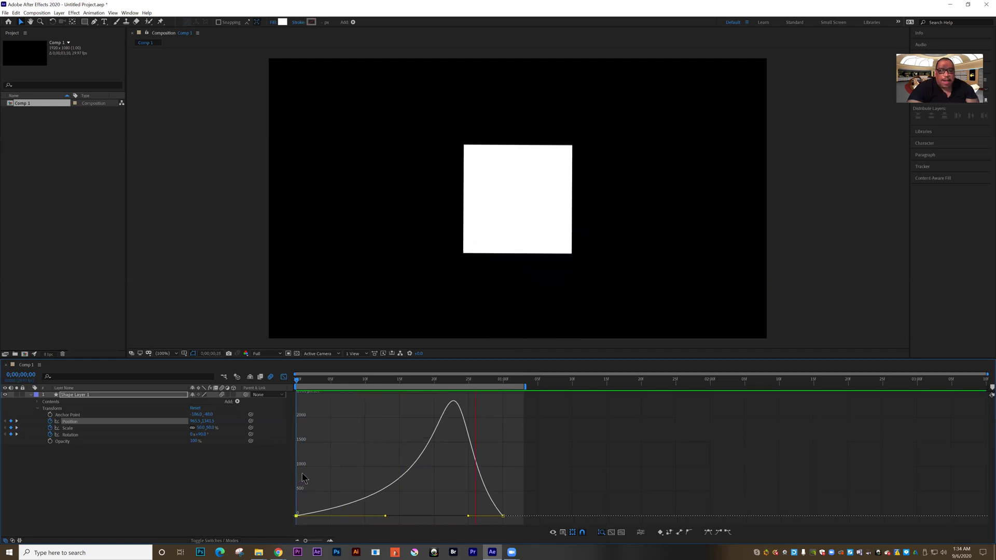
key(space)
- Shorten the first Position keyframe's handle to about frame 5, extend the last keyframe's incoming handle to about frame 15, and preview the motion
drag(385, 514, 356, 501)
drag(469, 515, 399, 515)
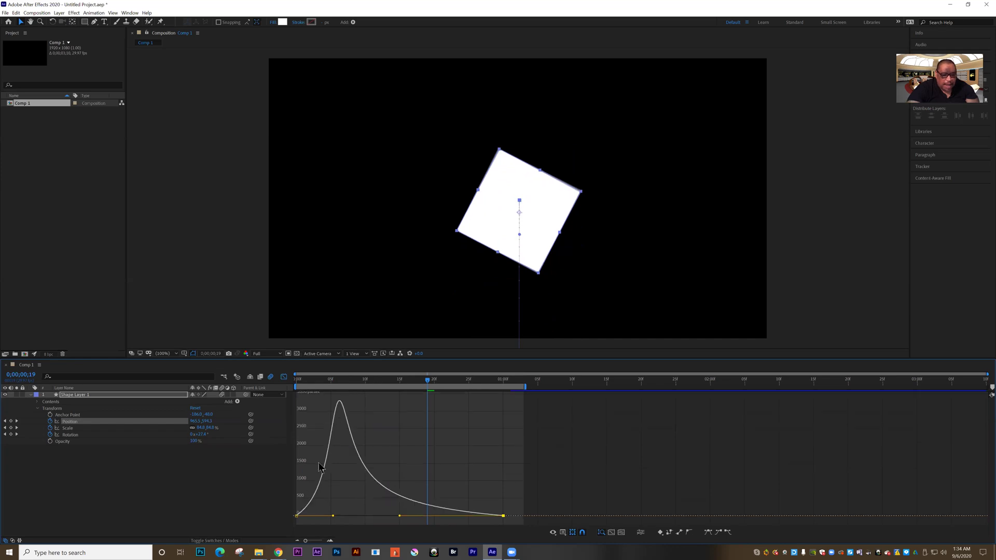
drag(427, 379, 420, 378)
key(space)
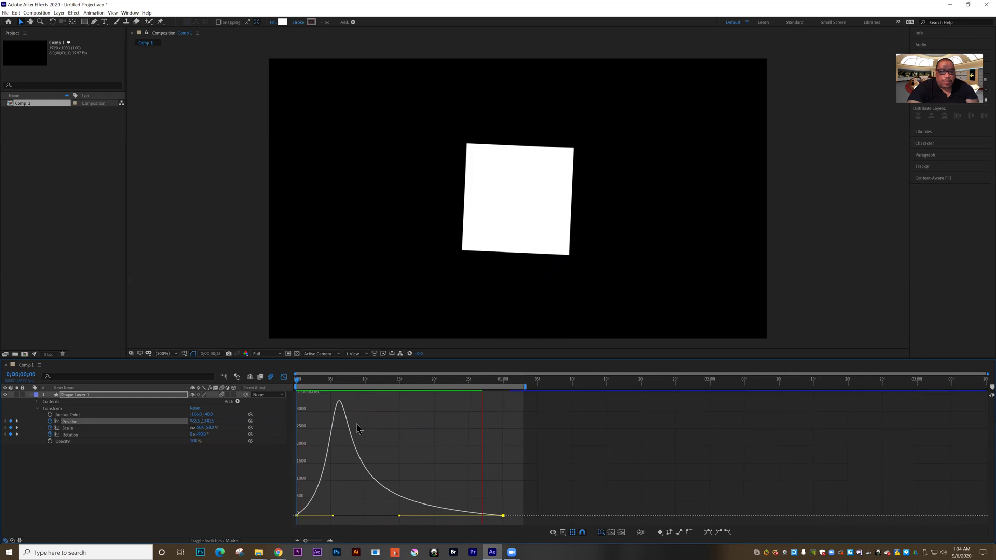
click(351, 379)
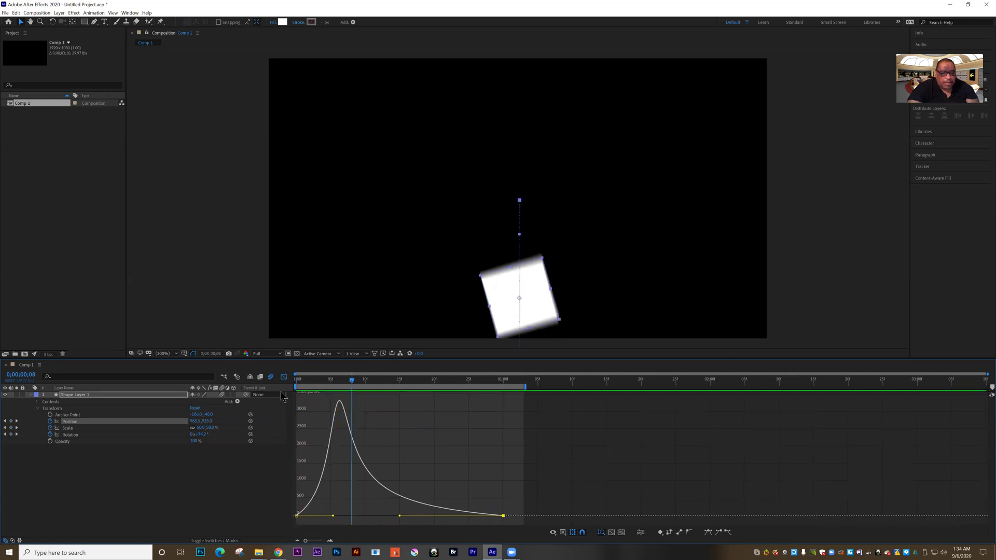
key(space)
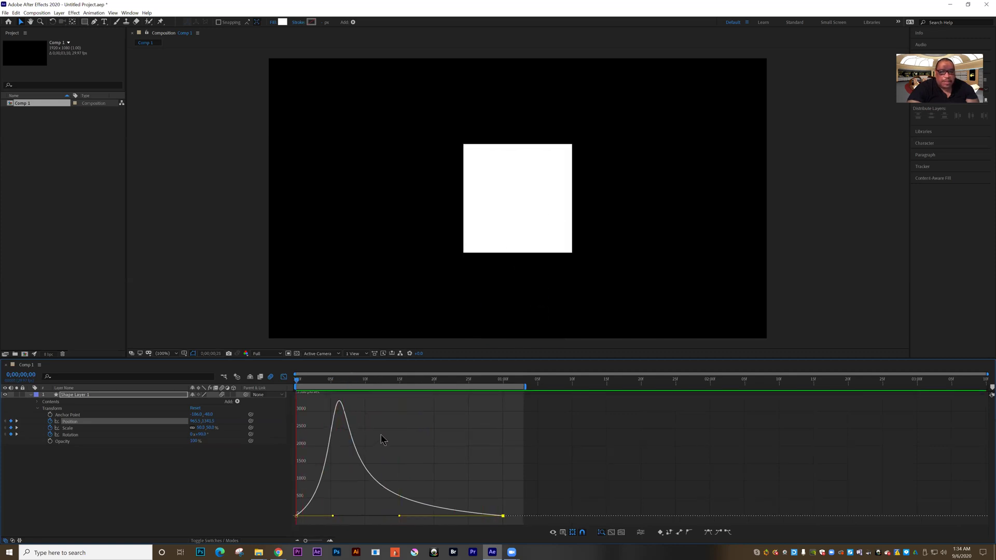
key(space)
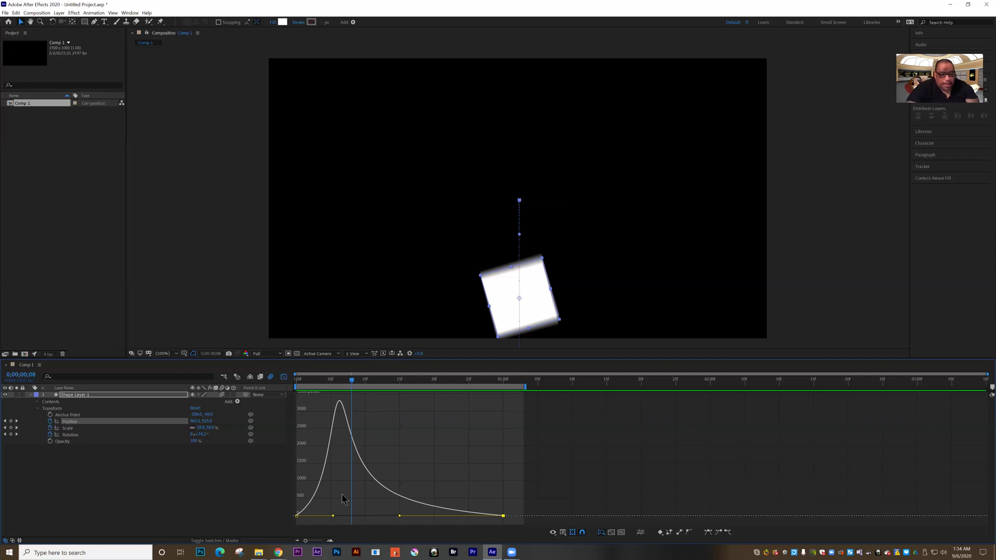
- Lengthen the first Position keyframe's handle to about frame 13, close to the last keyframe's handle, and preview from the start
drag(333, 515, 368, 502)
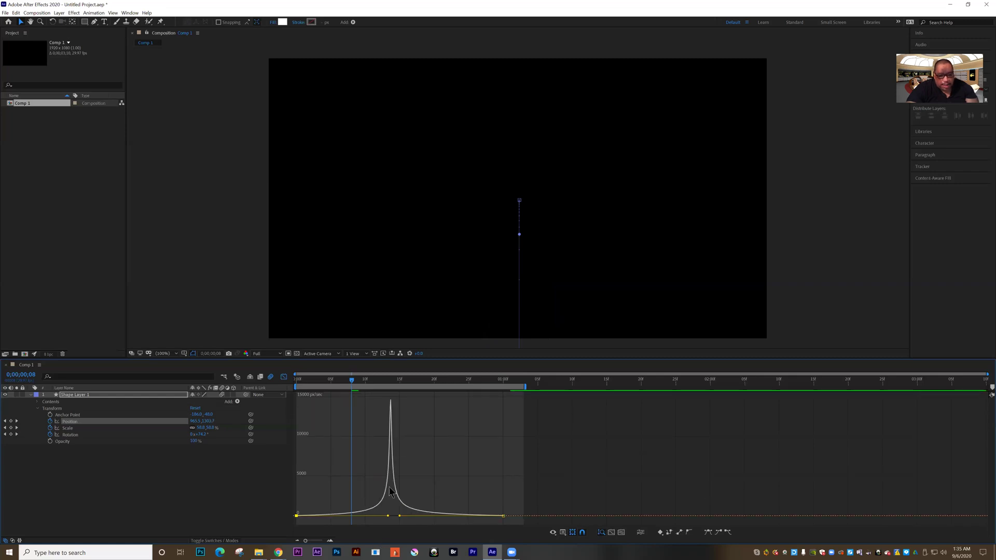
drag(352, 380, 297, 381)
key(space)
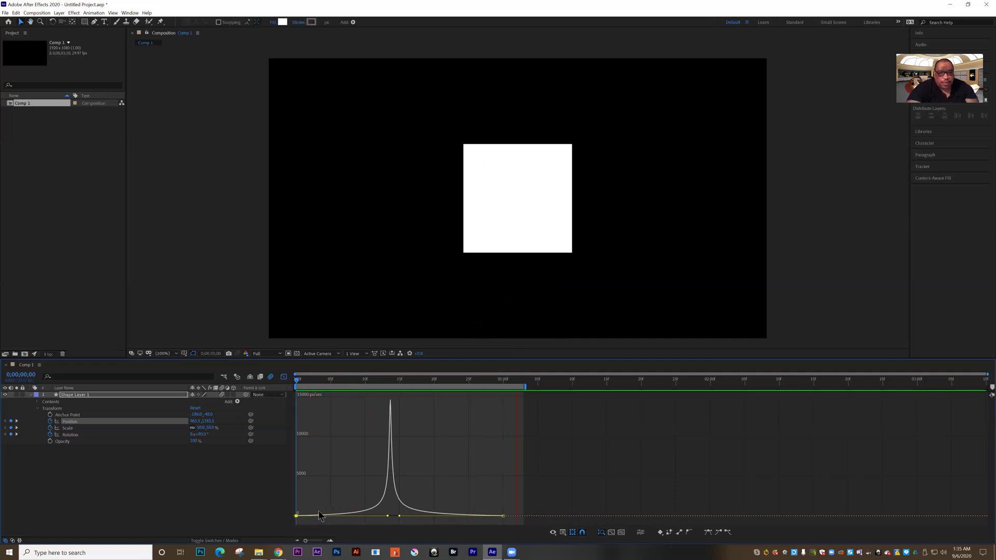
key(space)
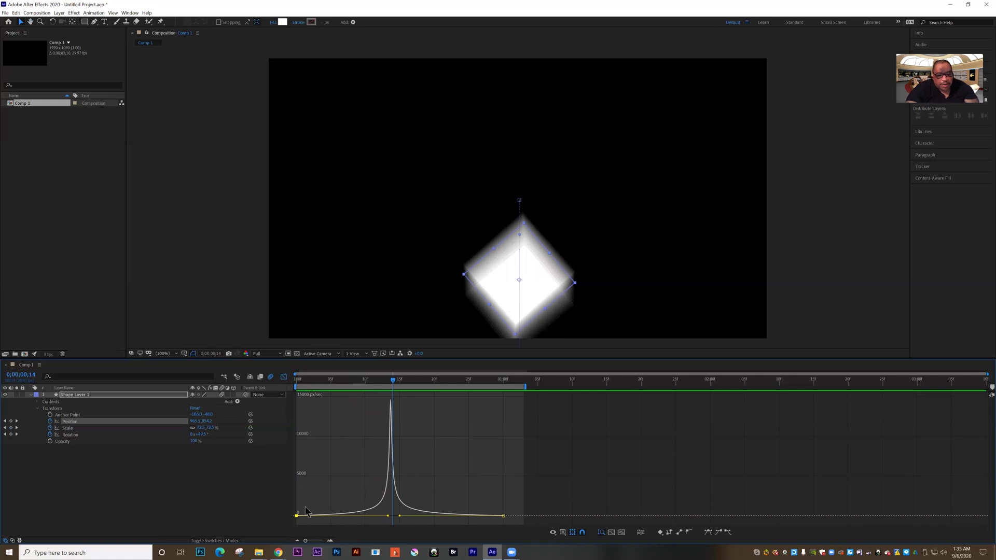